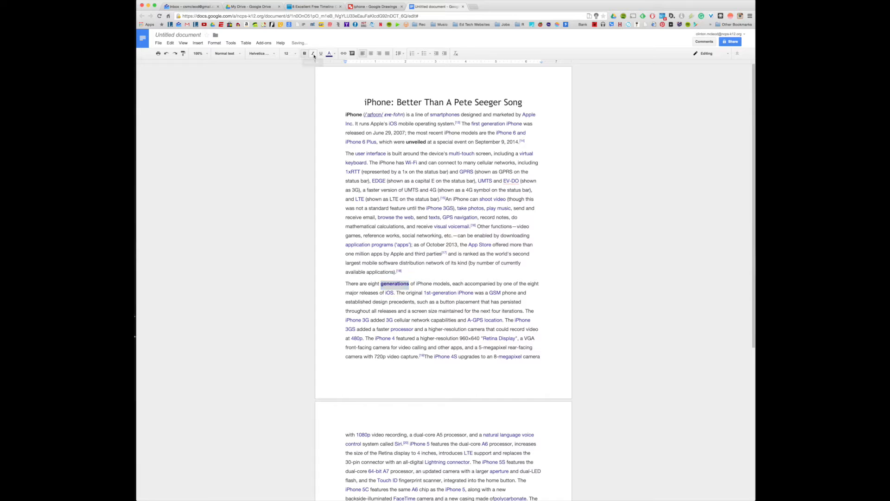
Step: Copy the black iPhone photo from its browser page and paste it before the document paragraph beginning "The user interface"
left_click(458, 236)
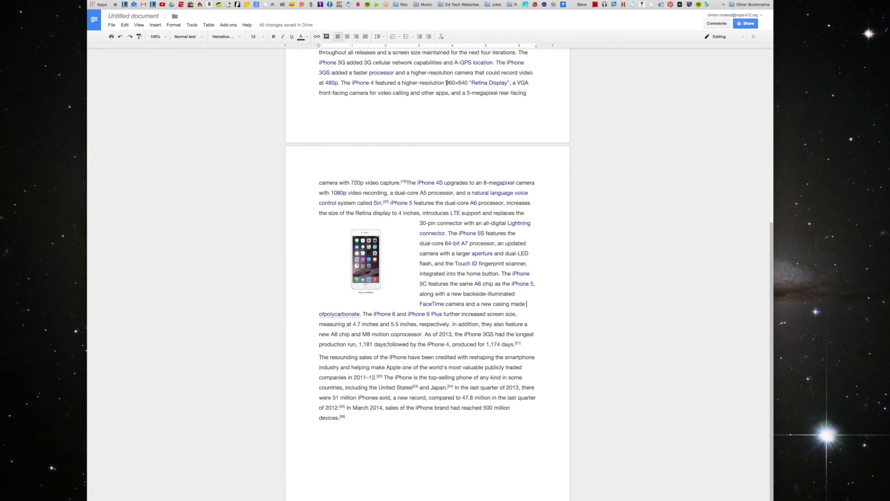
scroll(447, 83, "up", 10)
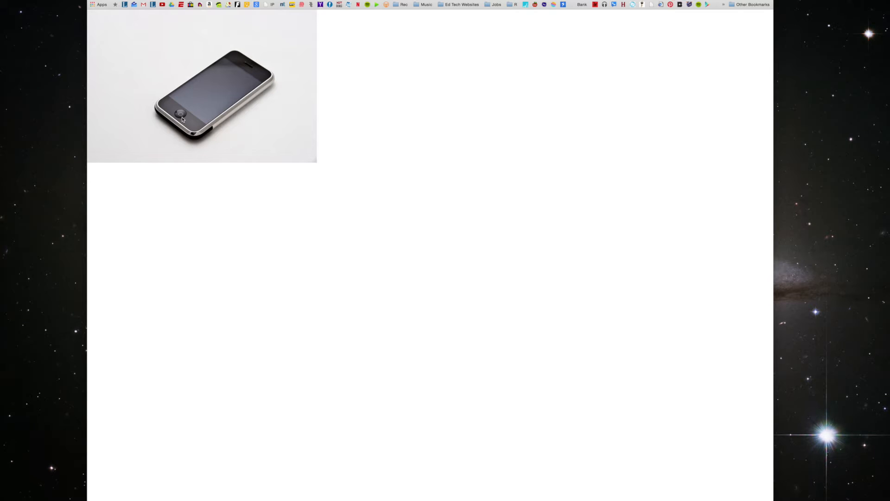
right_click(183, 119)
left_click(202, 134)
key("super+w")
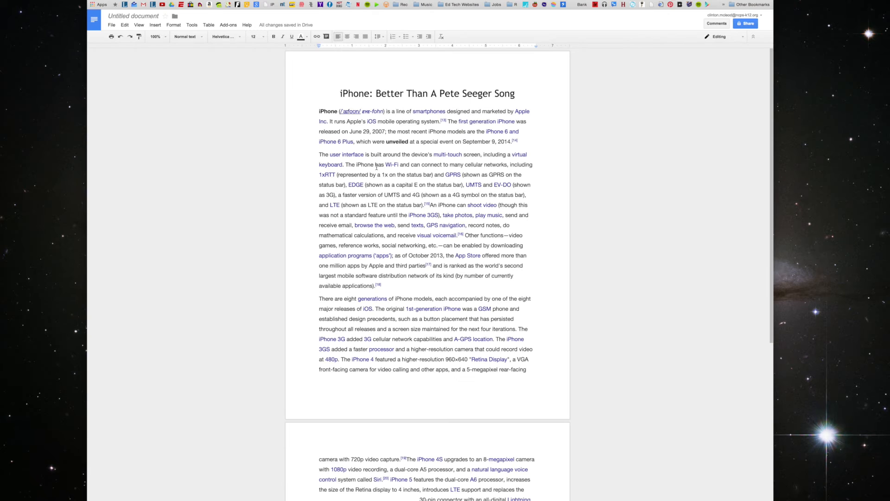
right_click(319, 155)
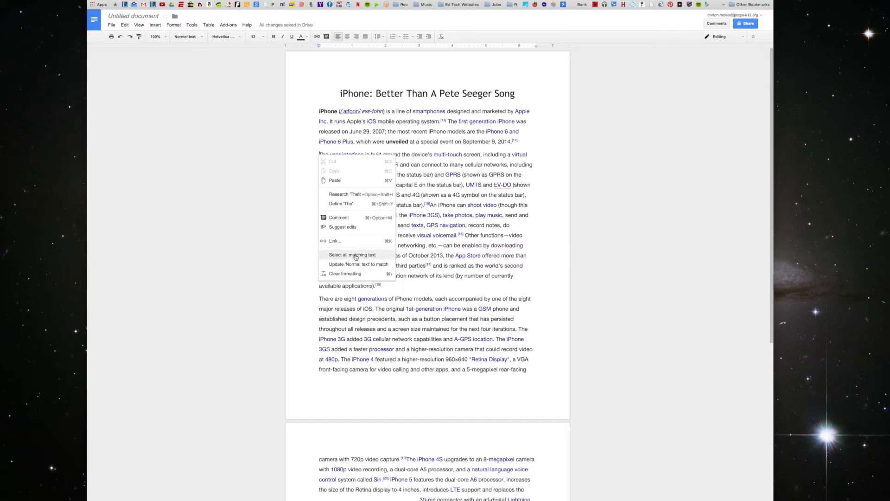
left_click(356, 180)
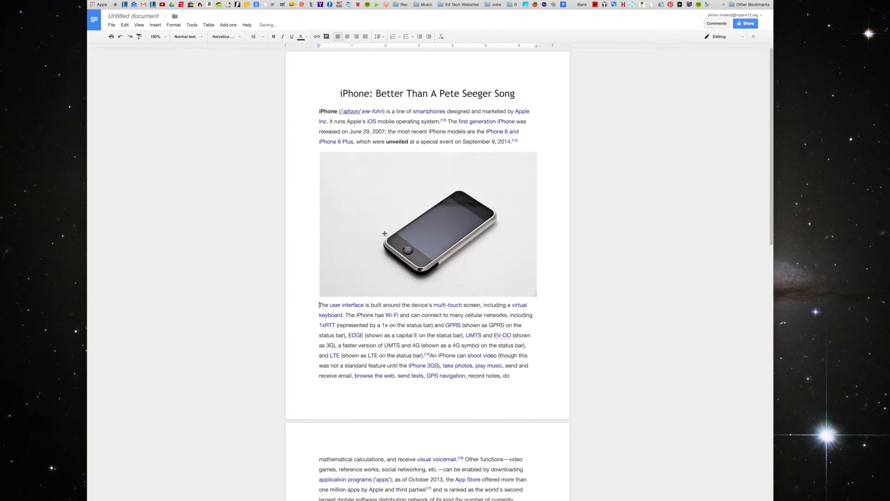
Step: Shrink the pasted iPhone photo to a little under half its width and set it to Wrap text
left_click(382, 225)
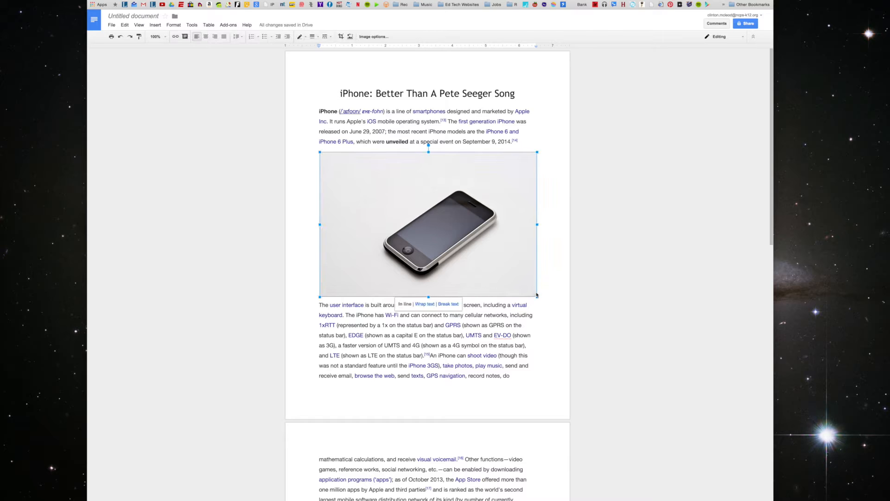
left_click_drag(538, 297, 421, 203)
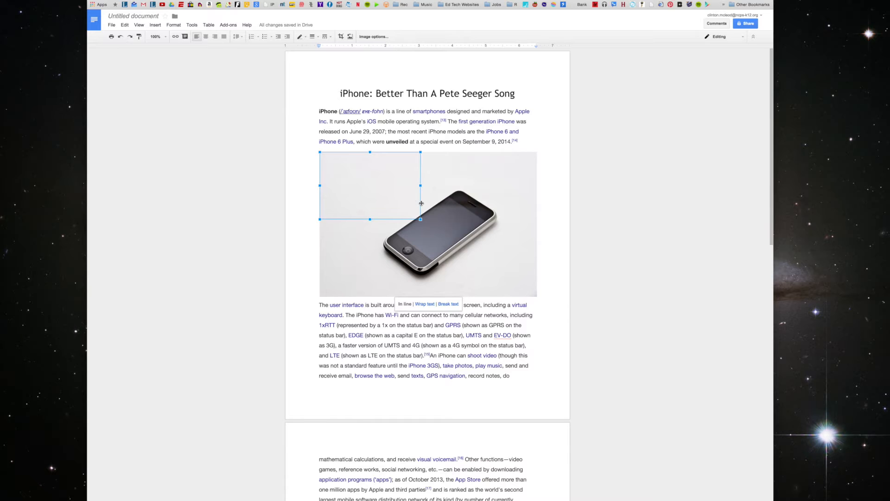
left_click(365, 226)
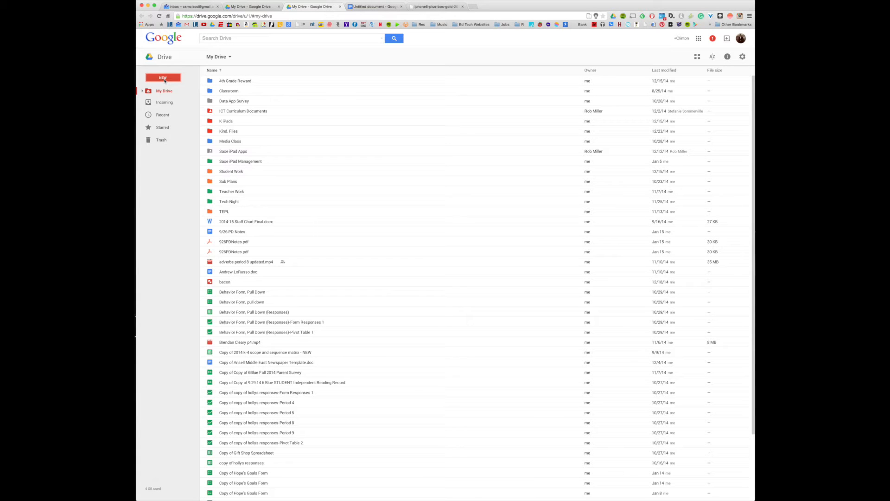
Step: Create a new Google Drawing from My Drive
left_click(164, 78)
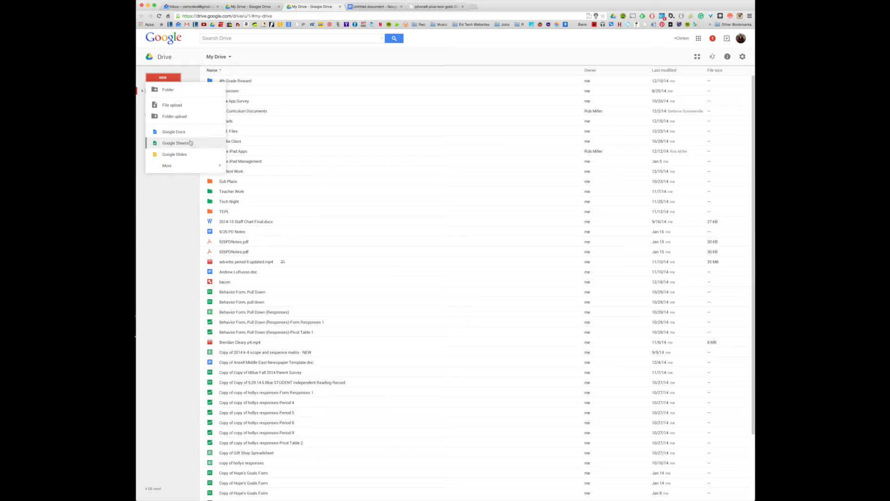
mouse_move(195, 166)
left_click(258, 180)
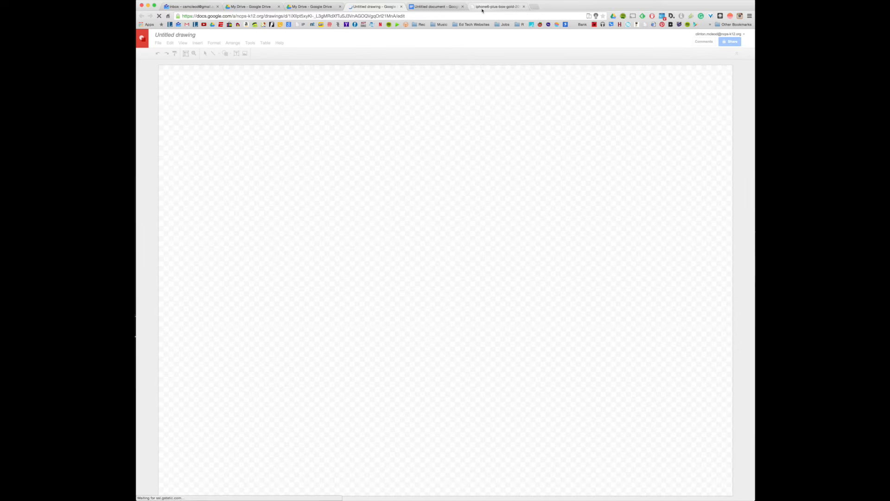
Step: Copy the gold iPhone 6 Plus image from its browser page into the new drawing and place it in the canvas centre
left_click(483, 7)
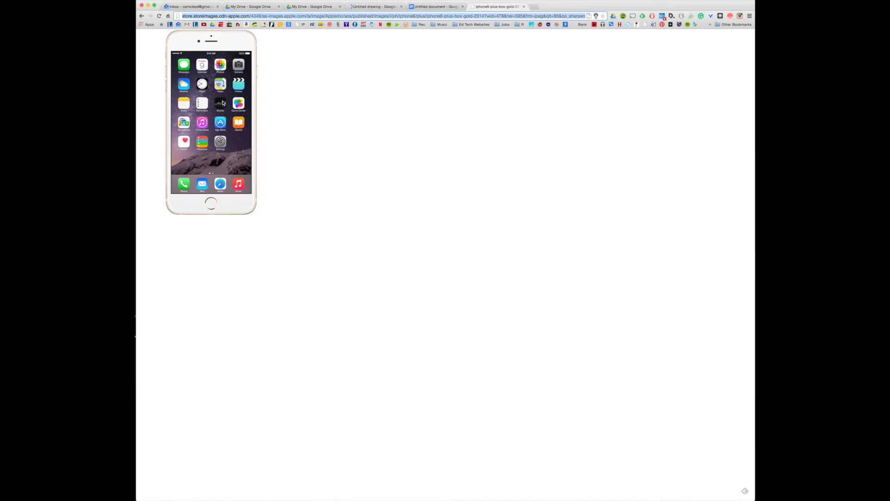
right_click(223, 100)
left_click(241, 115)
left_click(362, 8)
right_click(294, 144)
left_click(313, 167)
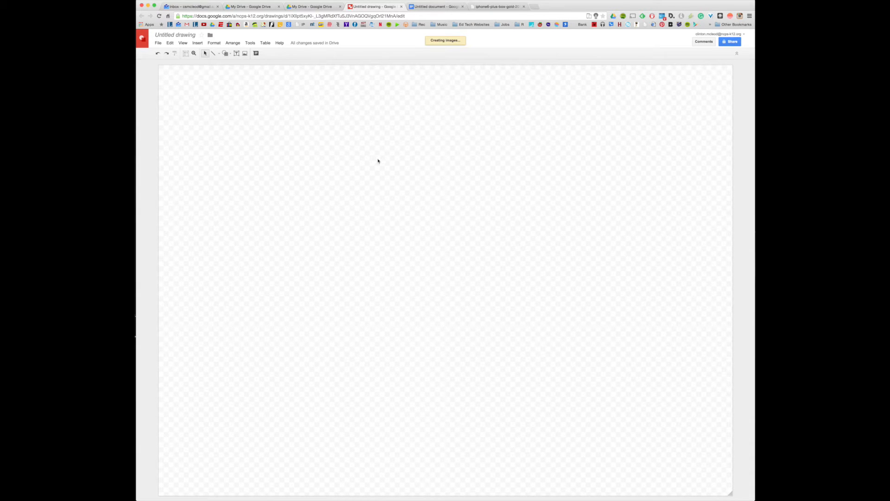
left_click_drag(324, 203, 458, 203)
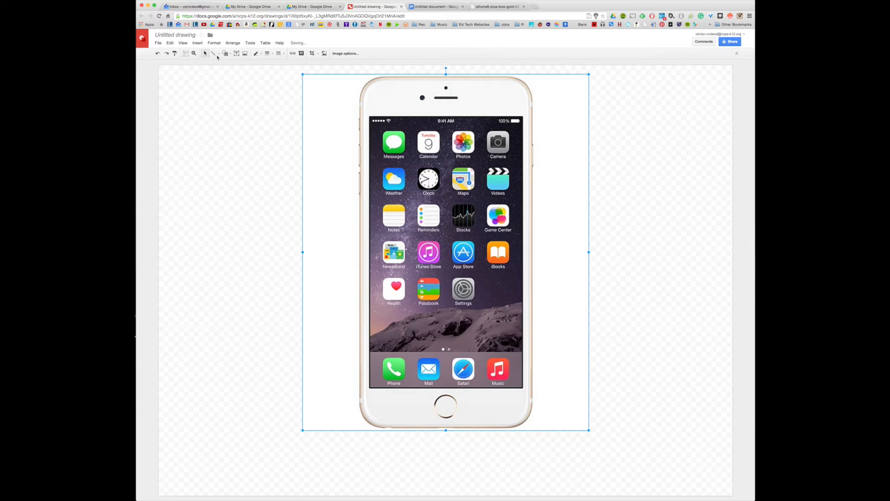
Step: Add a text box as wide as the image directly beneath it, with the centred caption "This is an iPhone."
left_click(236, 53)
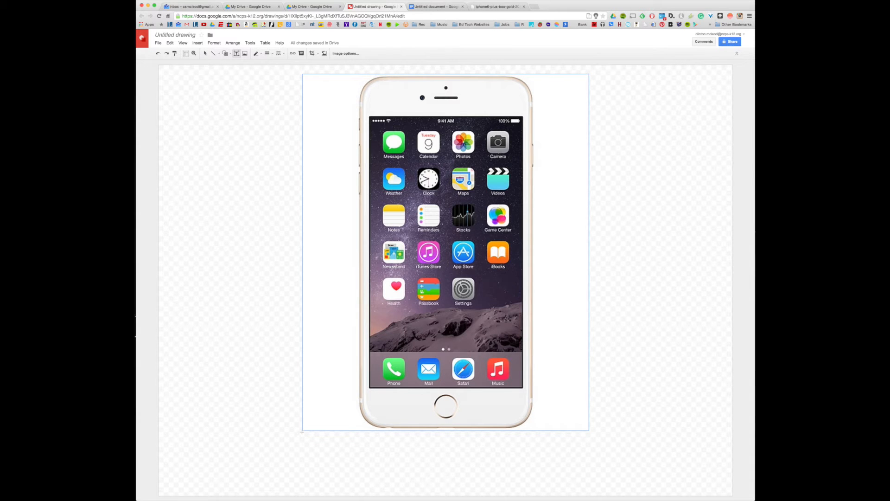
left_click_drag(303, 431, 589, 467)
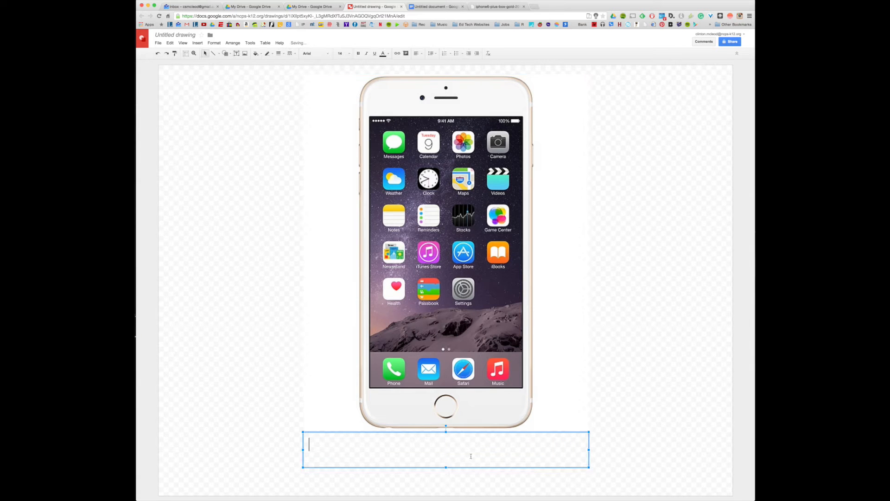
type("This is an iPhone.")
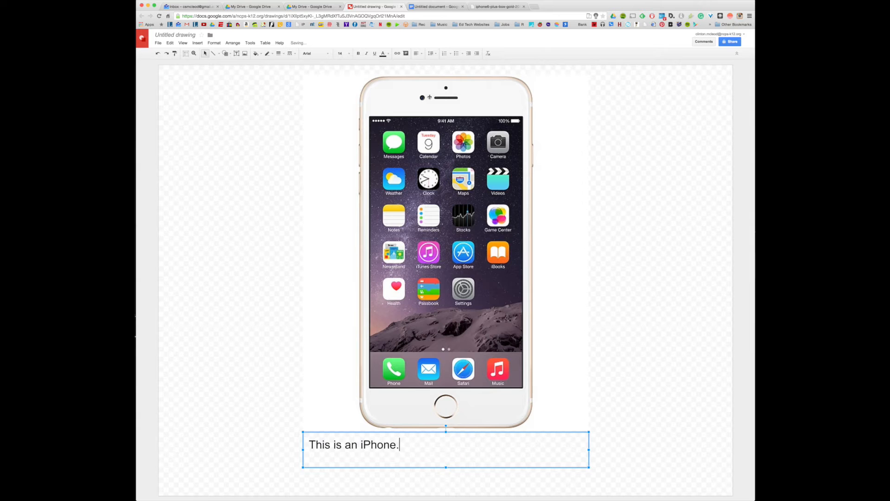
left_click(438, 55)
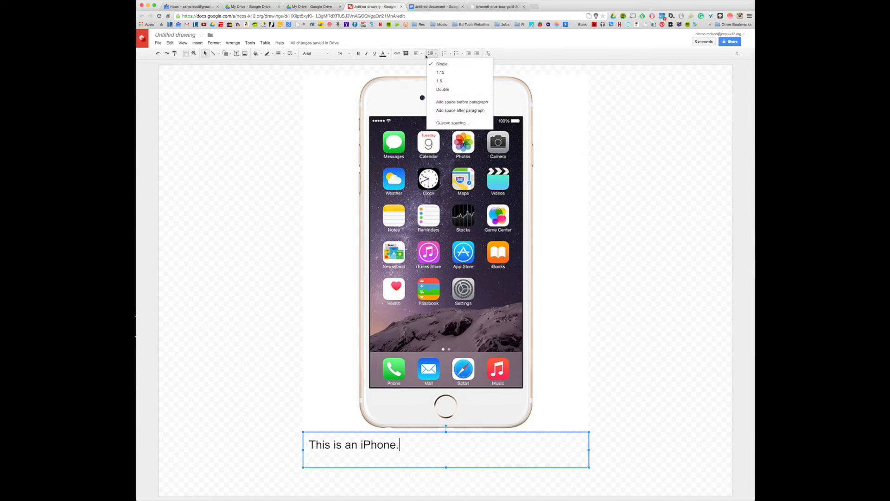
left_click(417, 54)
left_click(426, 65)
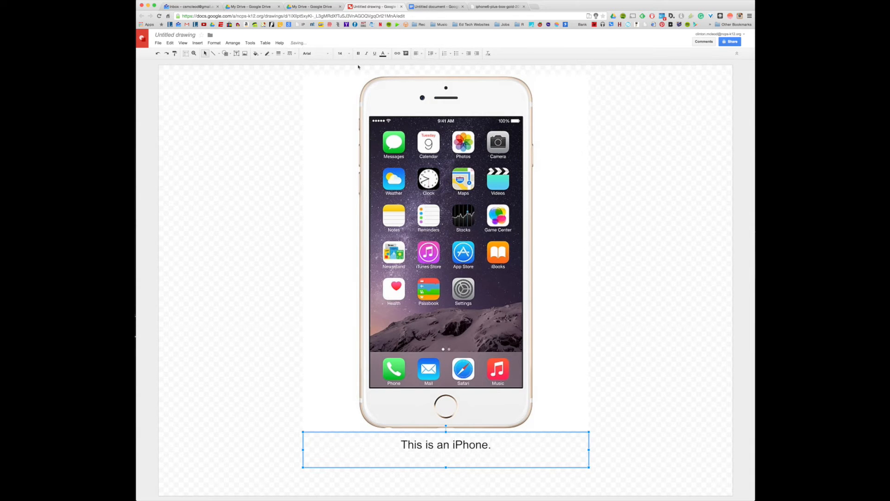
Step: Rename the drawing "iphone" and download it as a JPEG image
left_click(175, 35)
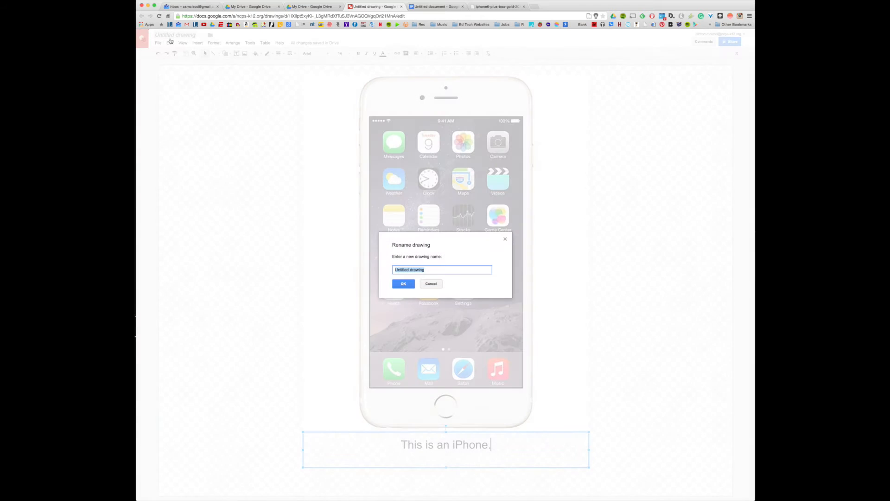
type("iphone")
key("Return")
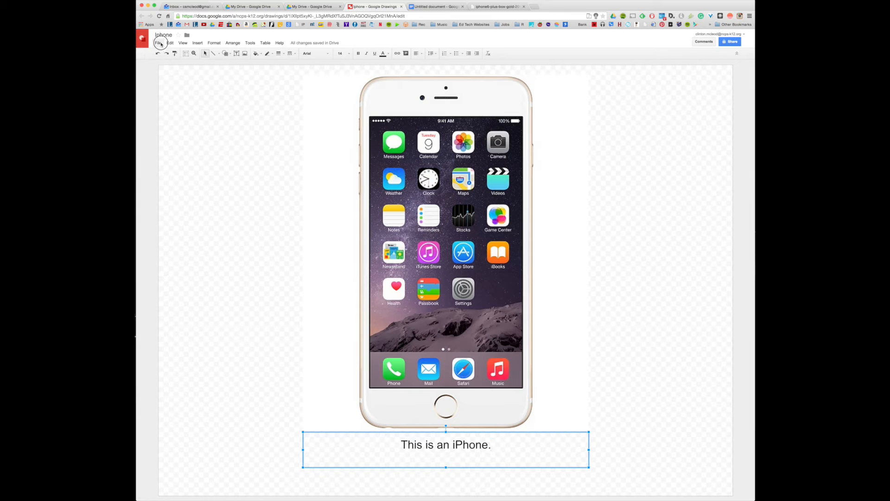
left_click(158, 43)
mouse_move(239, 142)
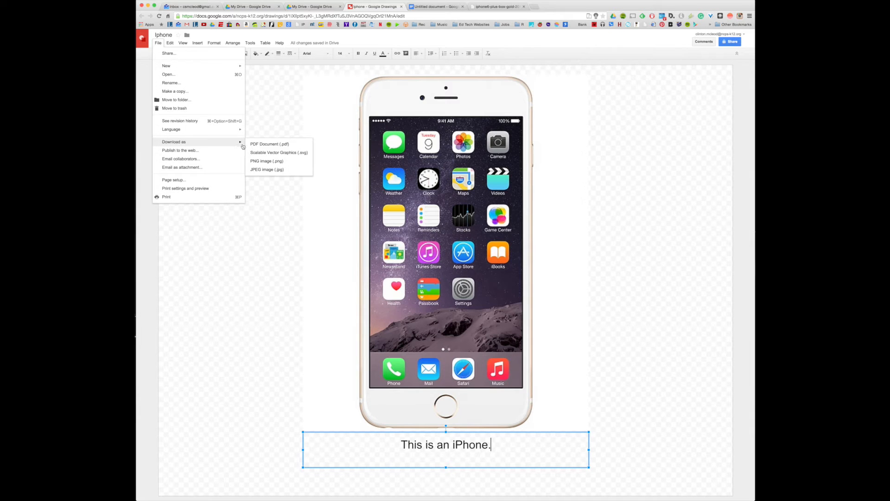
left_click(272, 169)
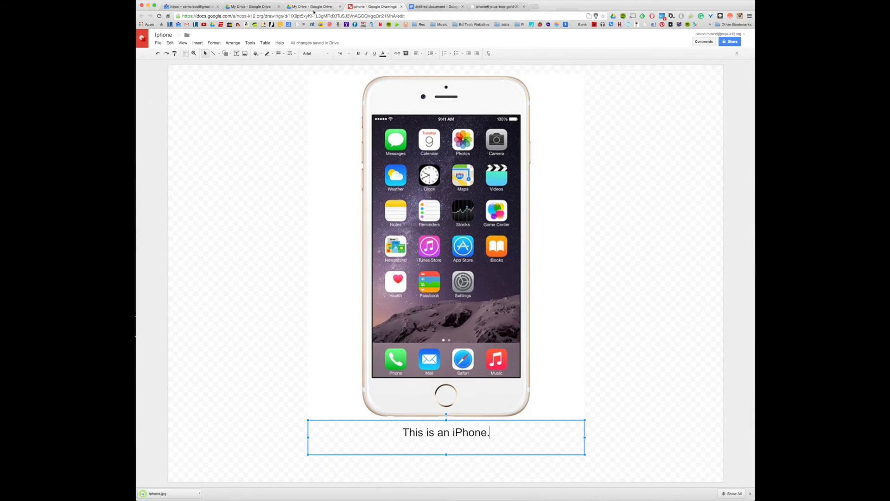
Step: In the iPhone document, delete the phone image and the empty one-cell table above the "resounding sales" paragraph
left_click(315, 8)
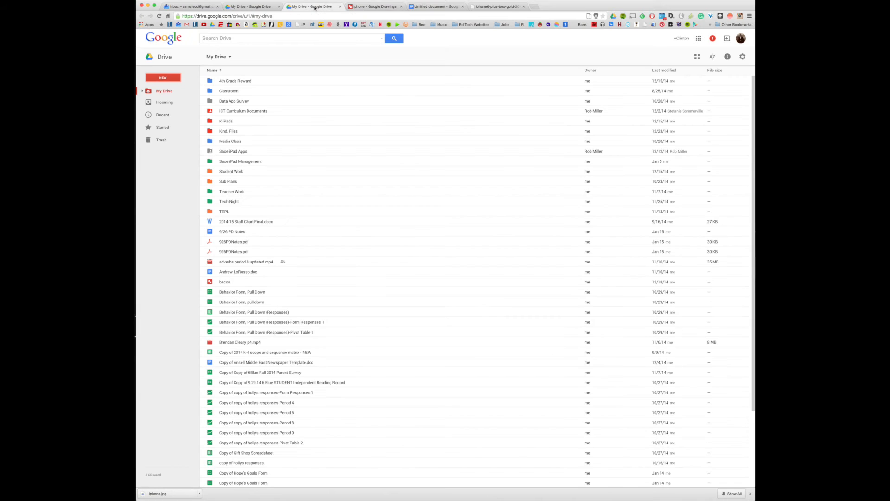
left_click(427, 7)
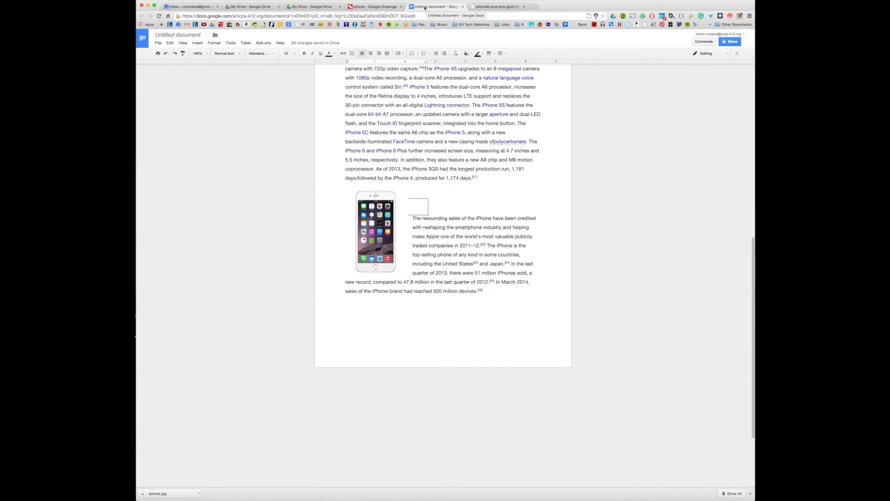
left_click(373, 196)
key("Delete")
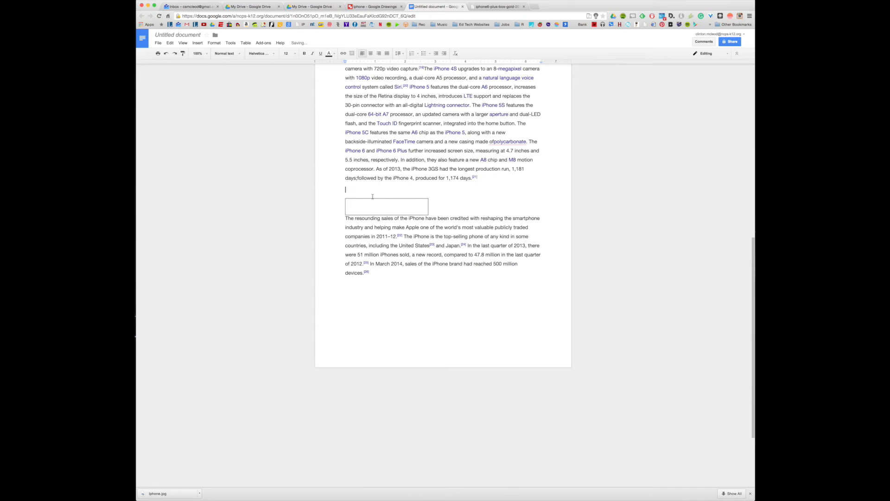
left_click(414, 207)
right_click(407, 207)
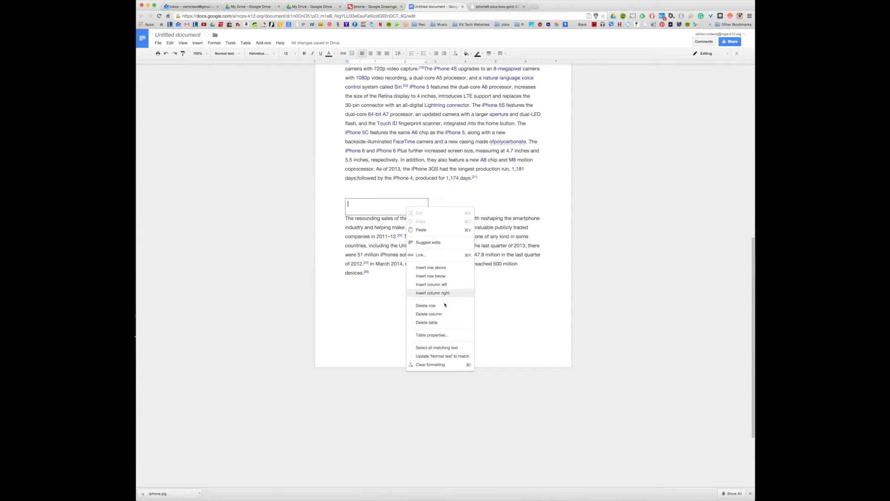
left_click(431, 322)
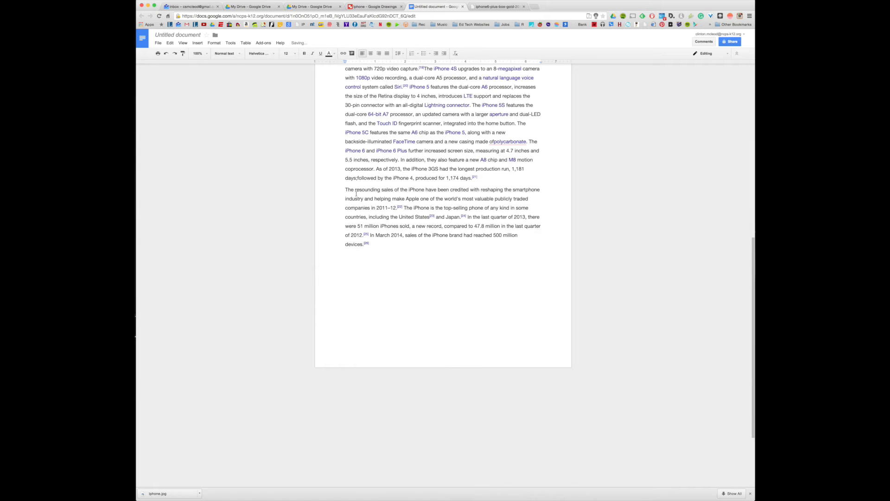
Step: Place the downloaded iphone.jpg after "Lightning connector." as an image reduced to under half the page's text width, with wrapped text
left_click_drag(160, 493, 471, 227)
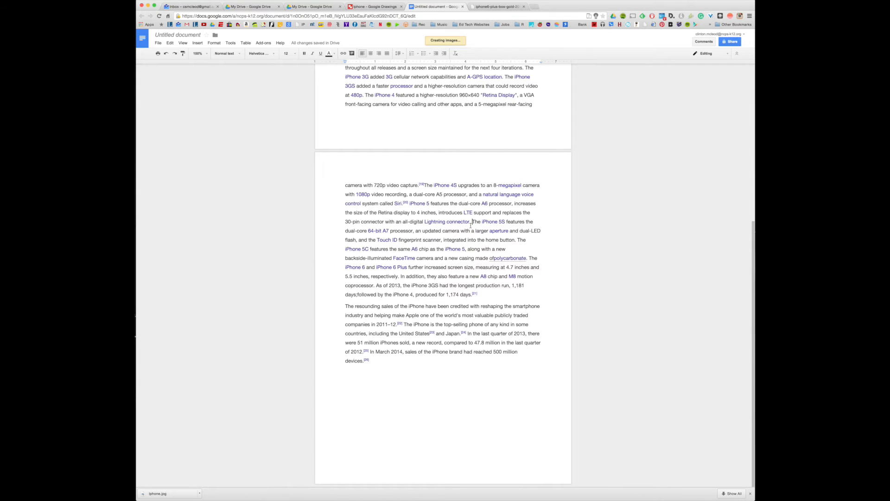
left_click(541, 370)
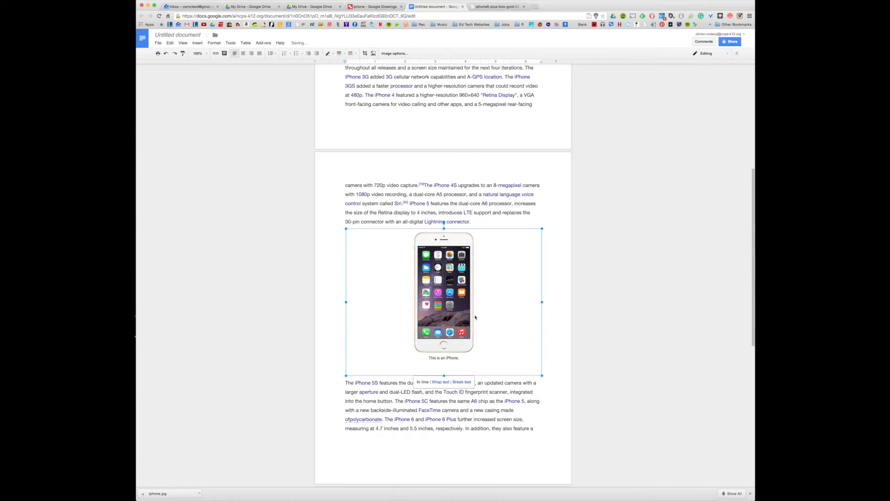
left_click_drag(542, 375, 436, 288)
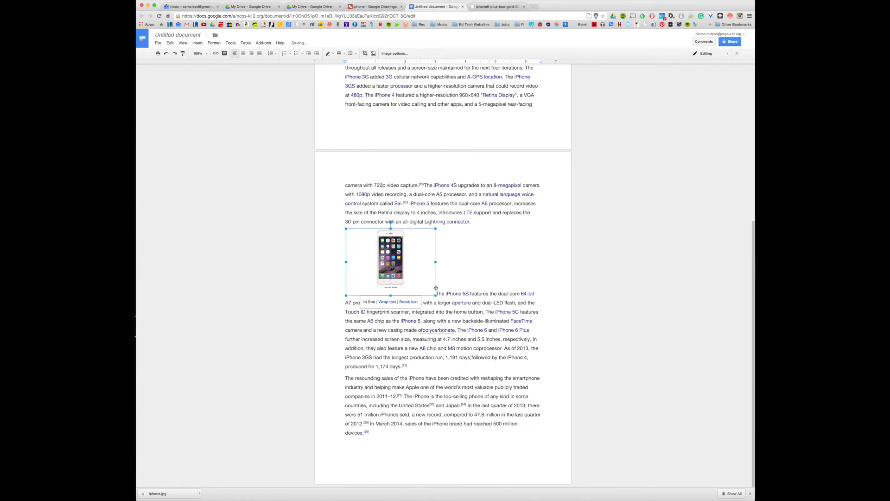
left_click(388, 302)
left_click(625, 302)
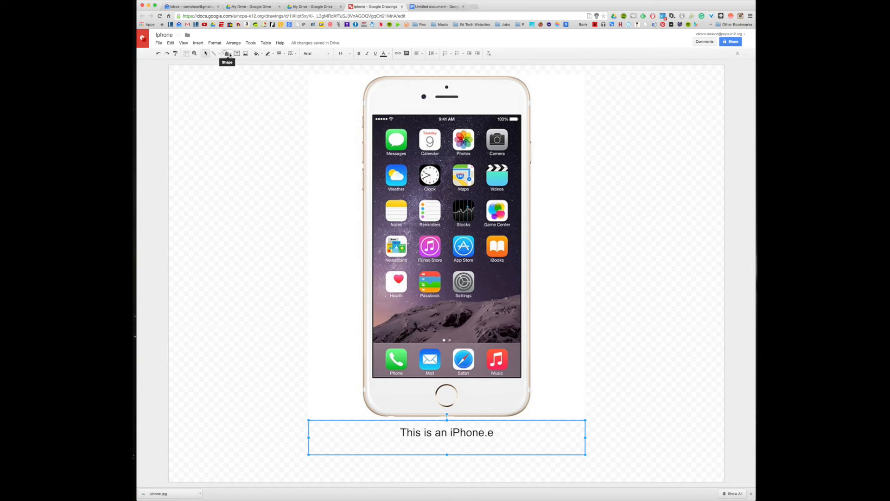
Step: In the iphone drawing, draw a left-pointing block arrow beside the phone, aimed at the Game Center icon
left_click(230, 55)
mouse_move(240, 74)
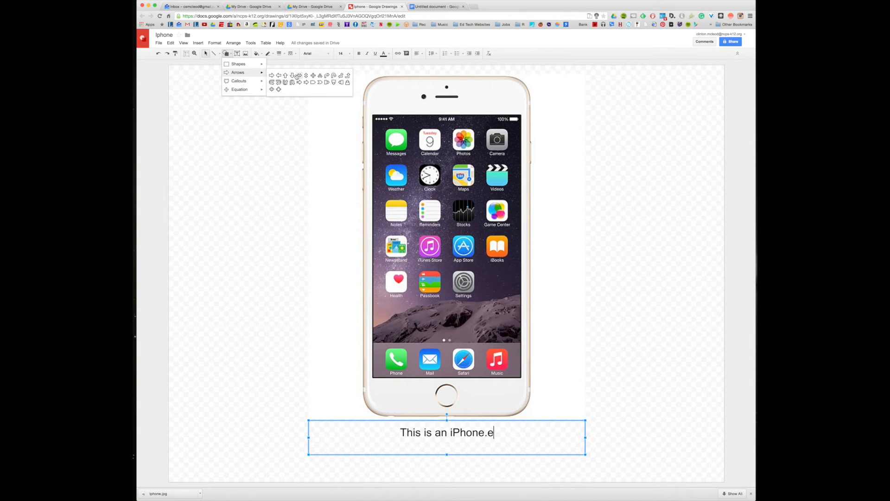
left_click(273, 76)
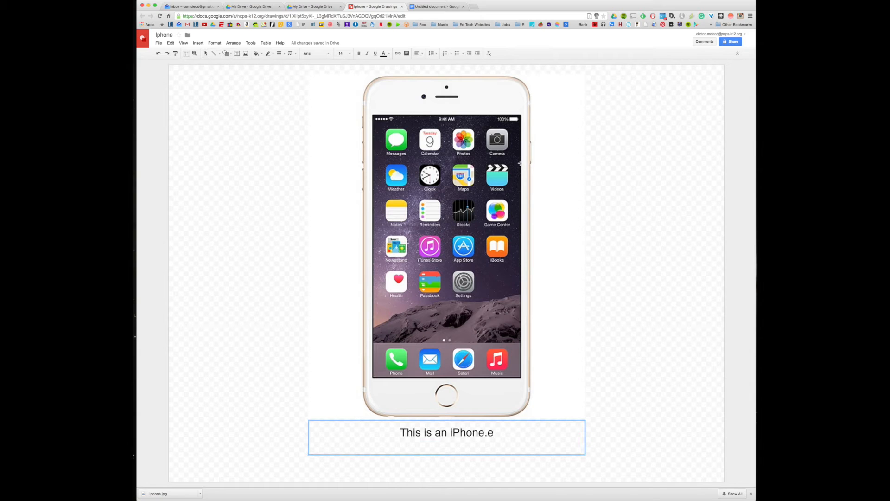
left_click_drag(513, 206, 566, 220)
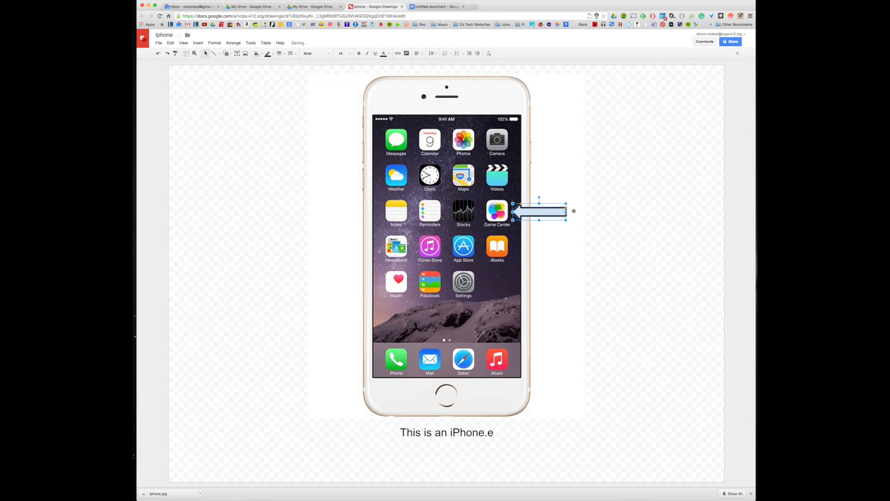
Step: Add a text box reading "App" at the tail of the Game Center arrow and align it vertically with the arrow
left_click(239, 55)
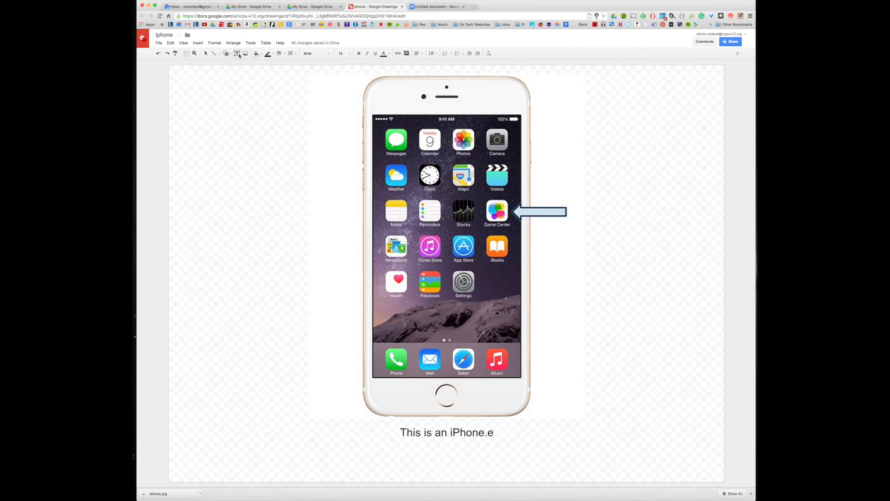
left_click(568, 210)
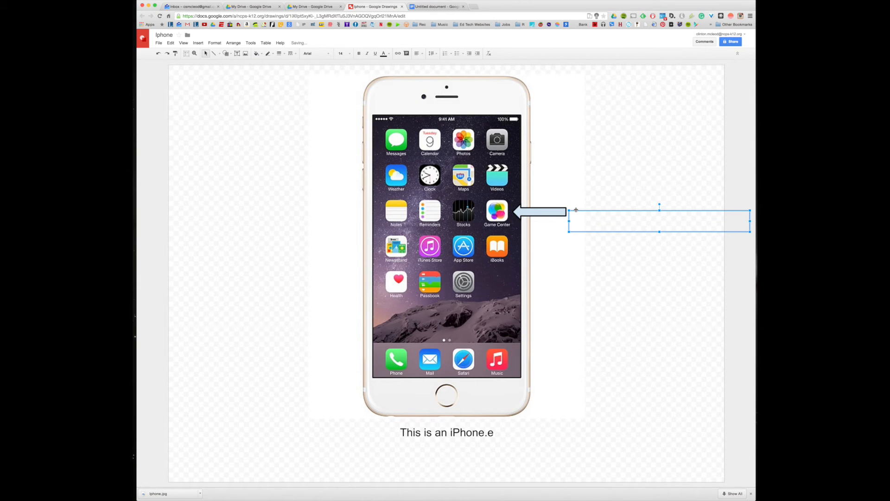
type("App")
left_click_drag(599, 223, 599, 222)
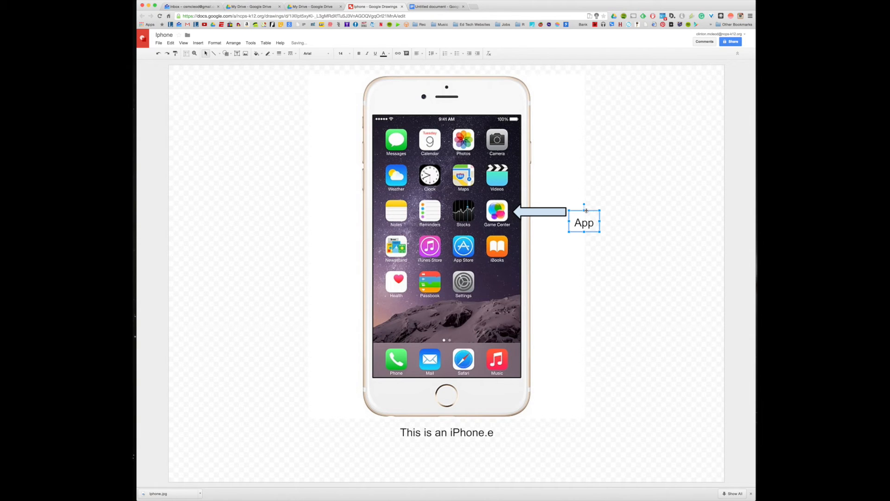
left_click_drag(589, 211, 588, 201)
left_click(254, 74)
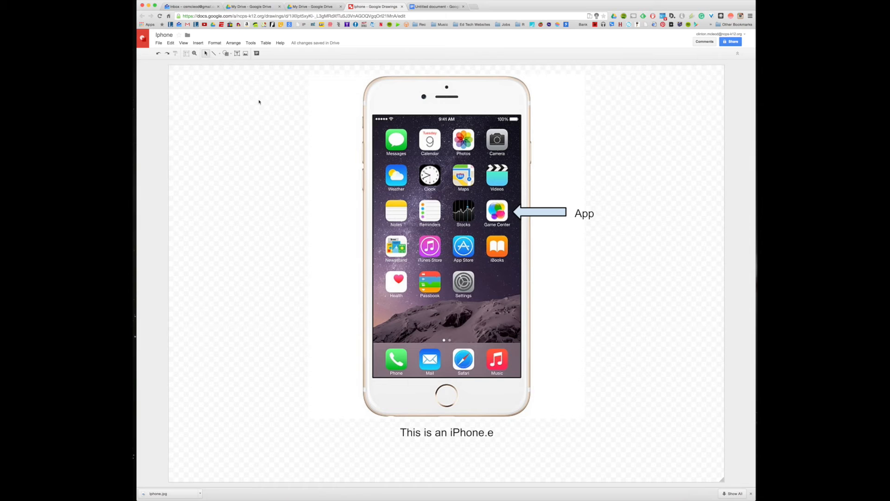
Step: Draw a rectangular callout above the Messages icon reading "This is the messaging app" and shrink it to fit the text on two lines
left_click(226, 53)
mouse_move(244, 73)
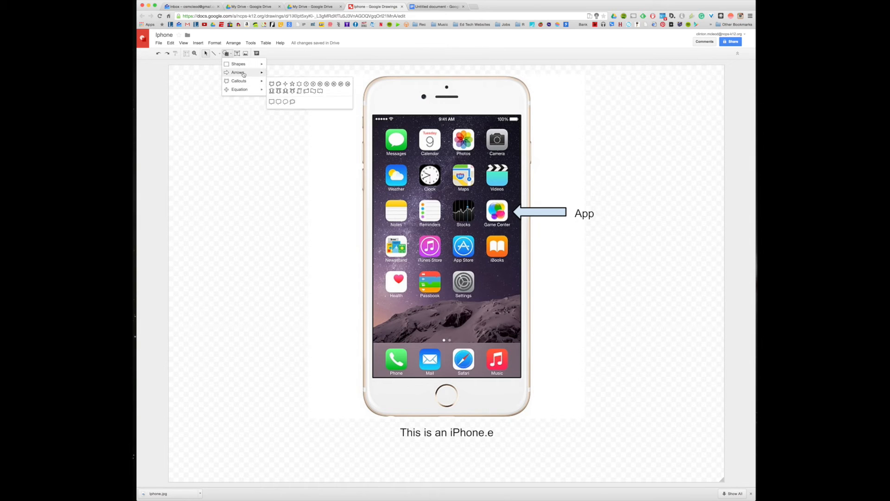
left_click(273, 102)
left_click_drag(358, 90, 494, 124)
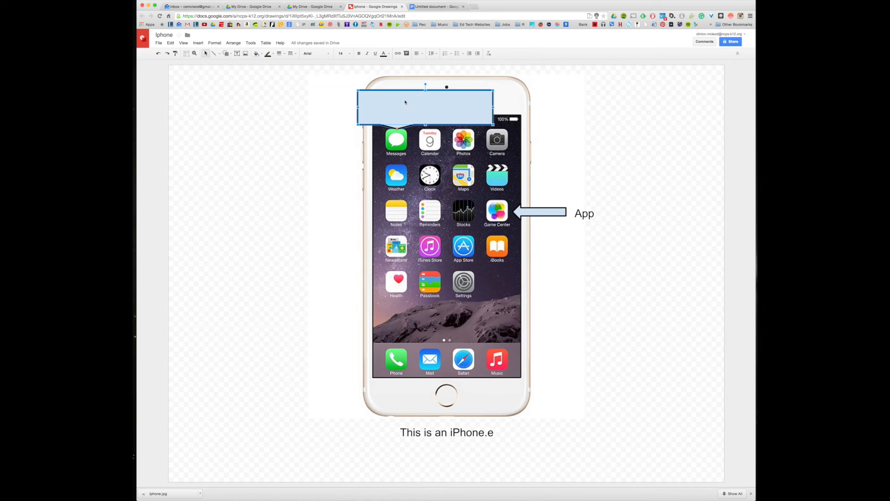
type("This is the messaging app")
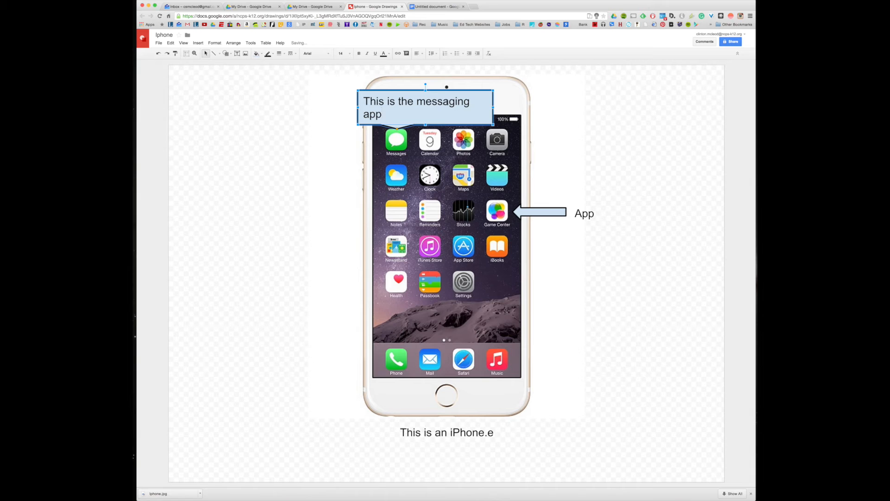
left_click_drag(494, 90, 475, 94)
left_click(584, 91)
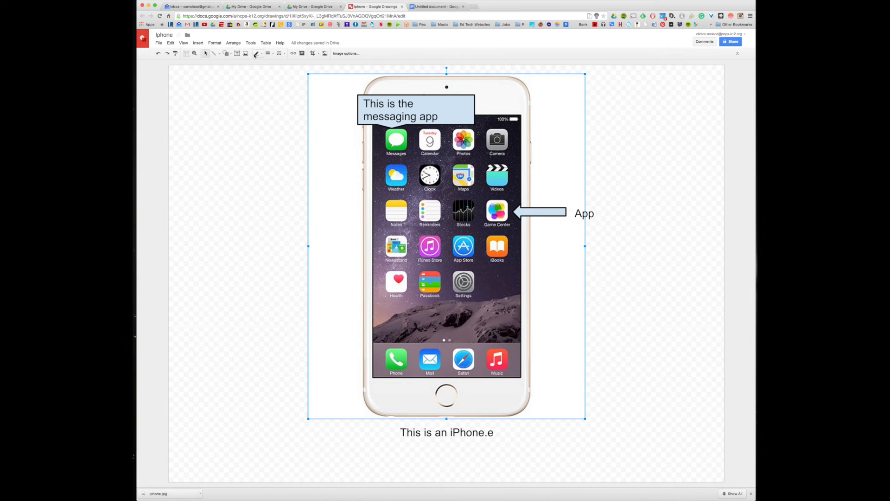
Step: Draw a right arrow callout beside the phone pointing at the Health icon, with the text "Stay Healthy"
left_click(226, 54)
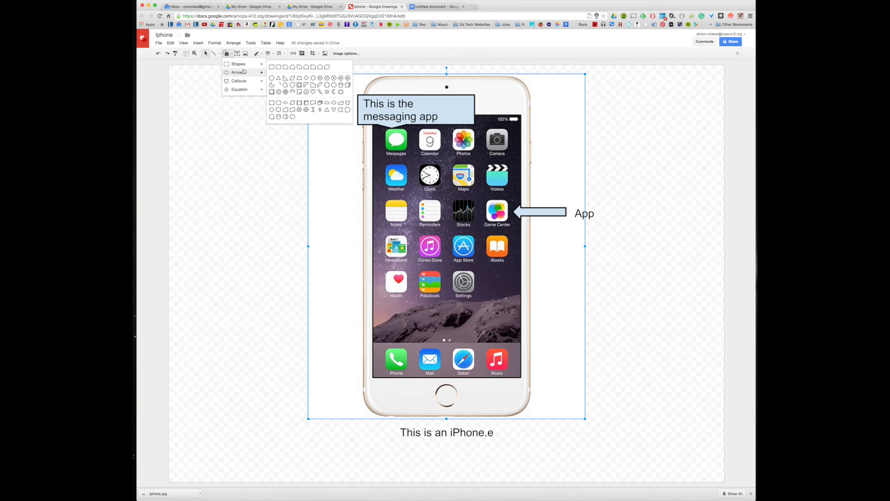
mouse_move(244, 71)
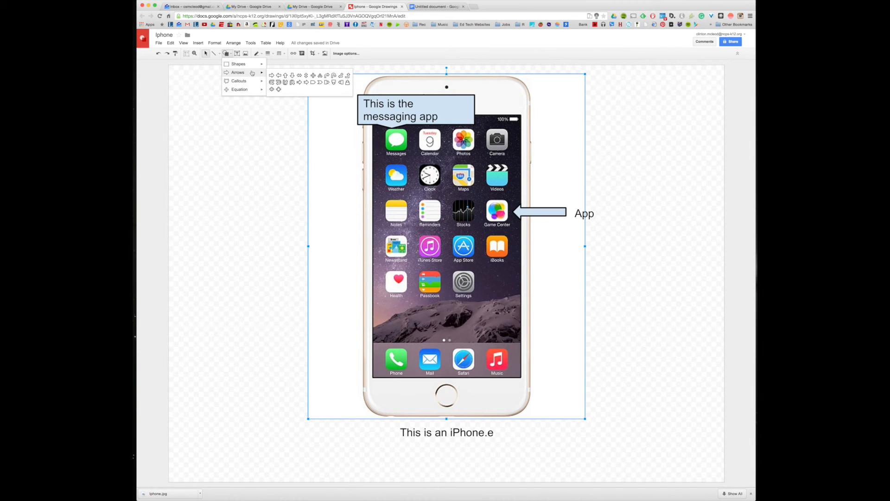
left_click(320, 83)
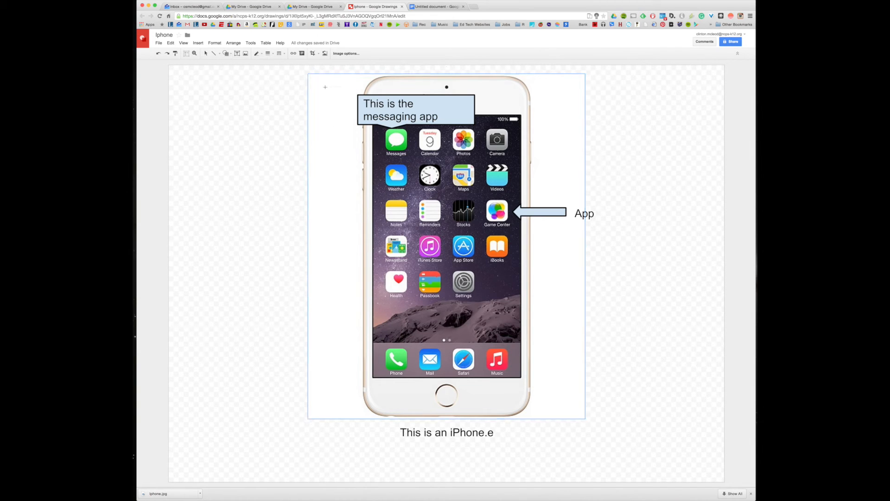
left_click_drag(320, 263, 383, 303)
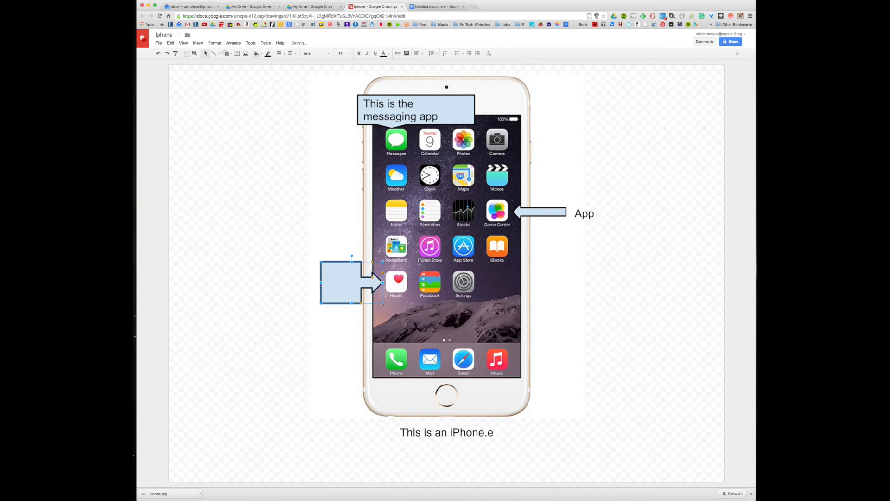
type("d")
key("BackSpace")
type("Stay Healthy")
Step: Reduce the "Stay Healthy" text to font size 10 so each word fits on one line
left_click_drag(339, 296, 318, 269)
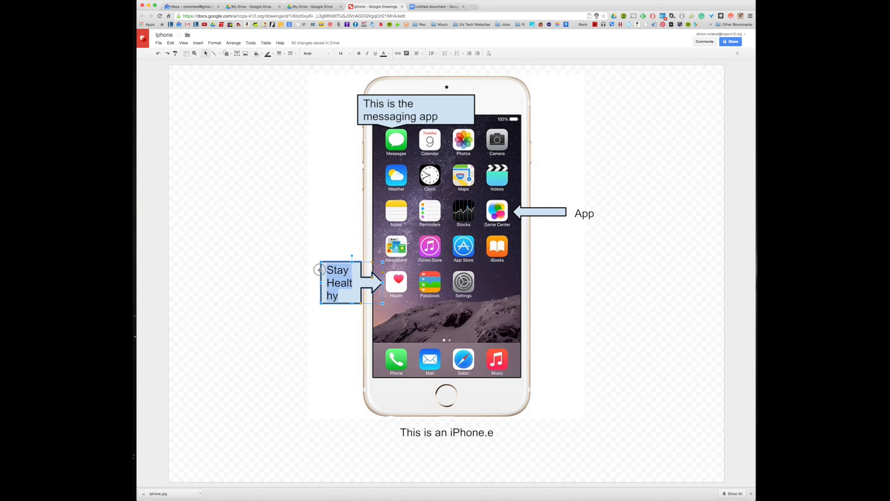
left_click(341, 54)
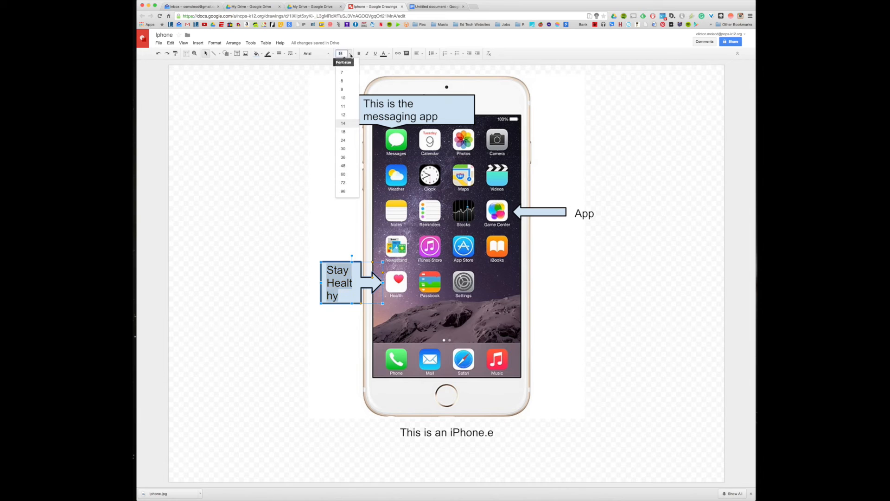
left_click(342, 116)
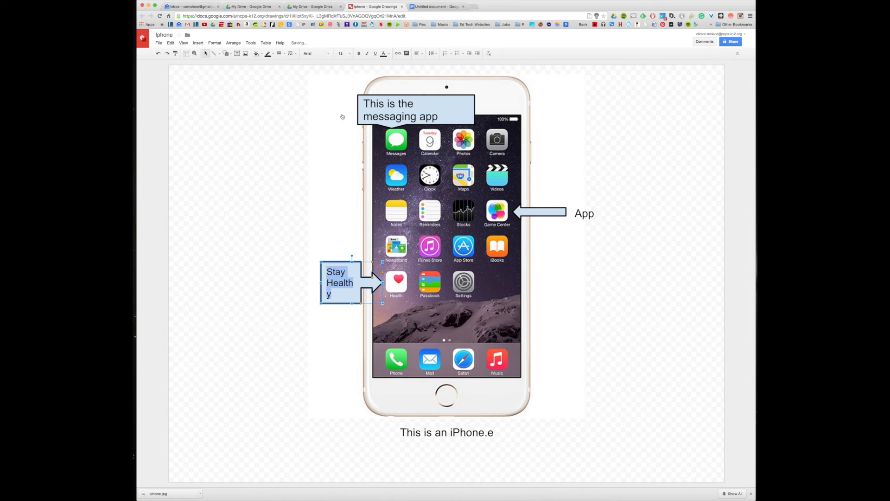
left_click(342, 54)
left_click(348, 100)
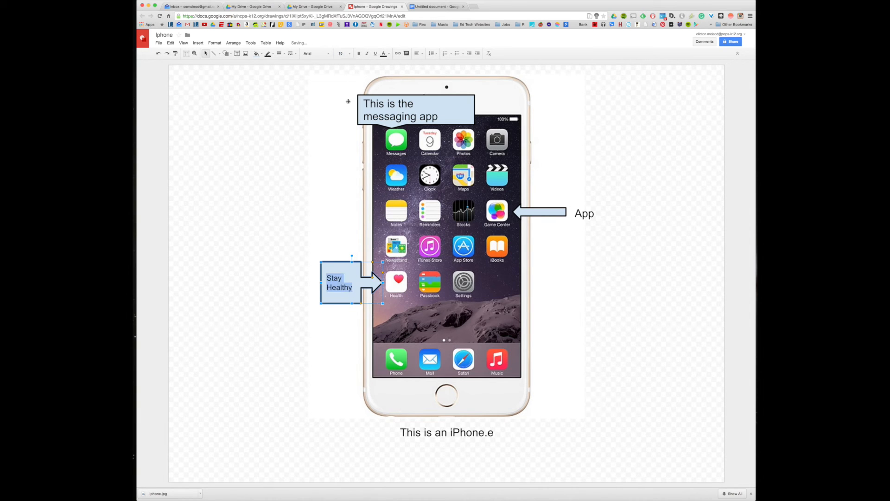
Step: Give the "Stay Healthy" arrow callout a white fill and color its text red
left_click(256, 54)
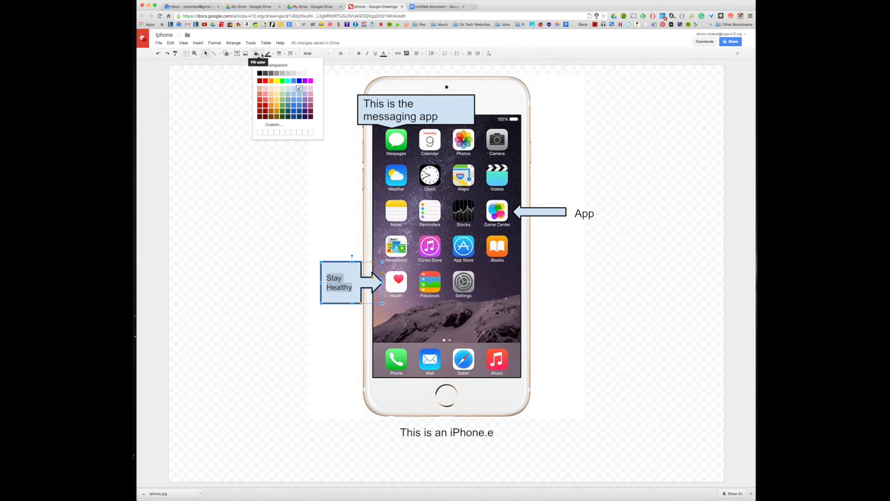
left_click(312, 74)
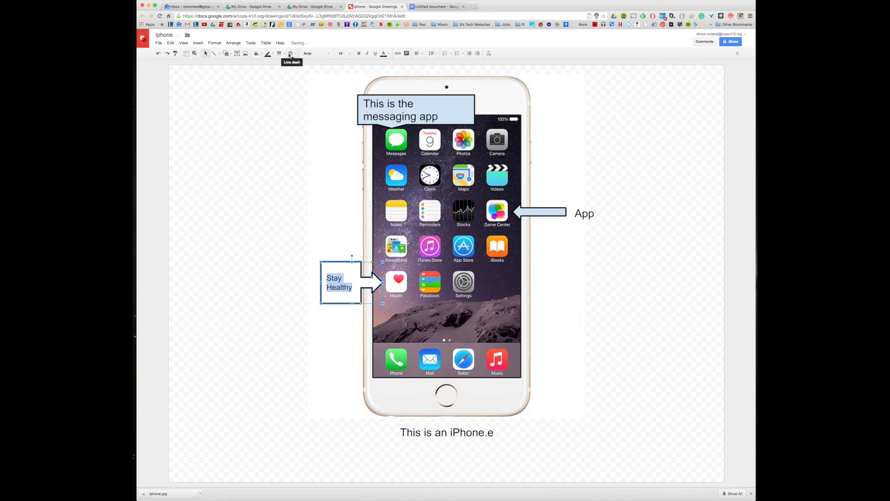
left_click(390, 56)
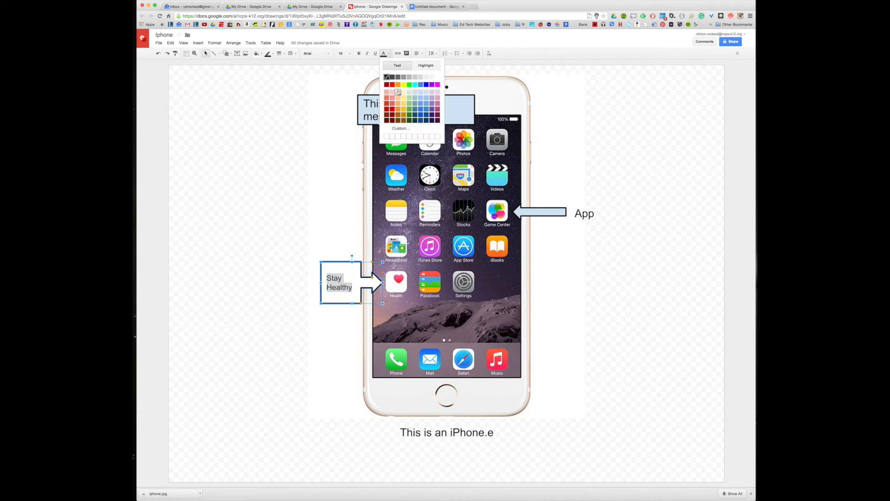
left_click(394, 85)
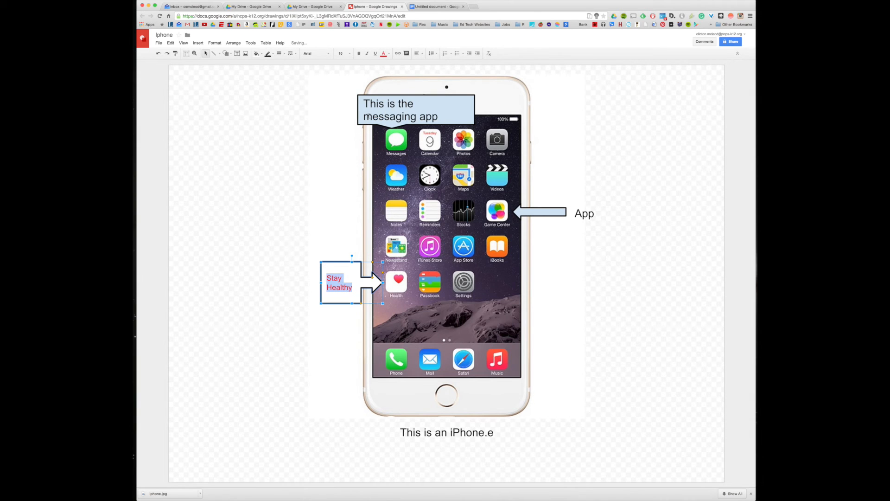
left_click(327, 101)
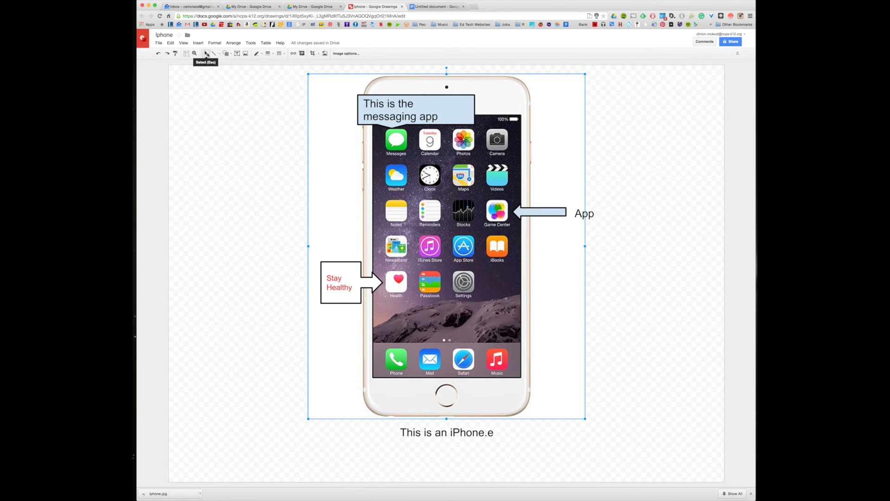
Step: Choose the up arrow callout shape for labelling the phone's home button
left_click(226, 53)
mouse_move(235, 73)
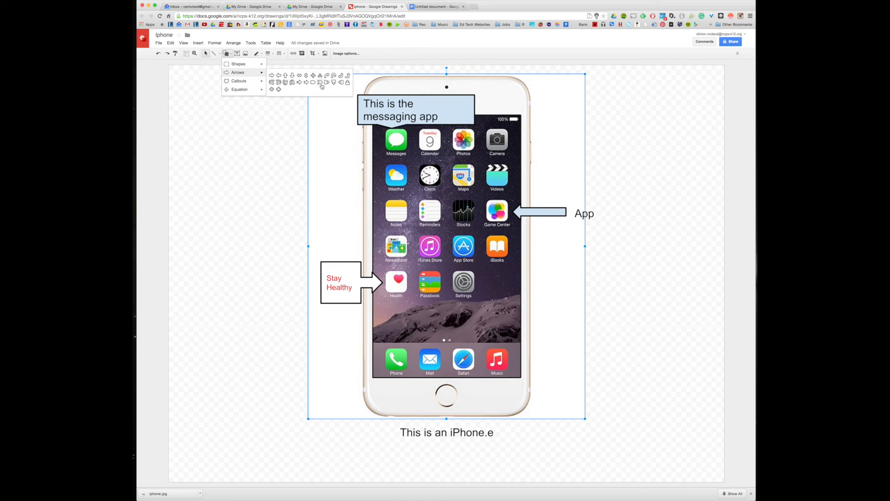
left_click(347, 83)
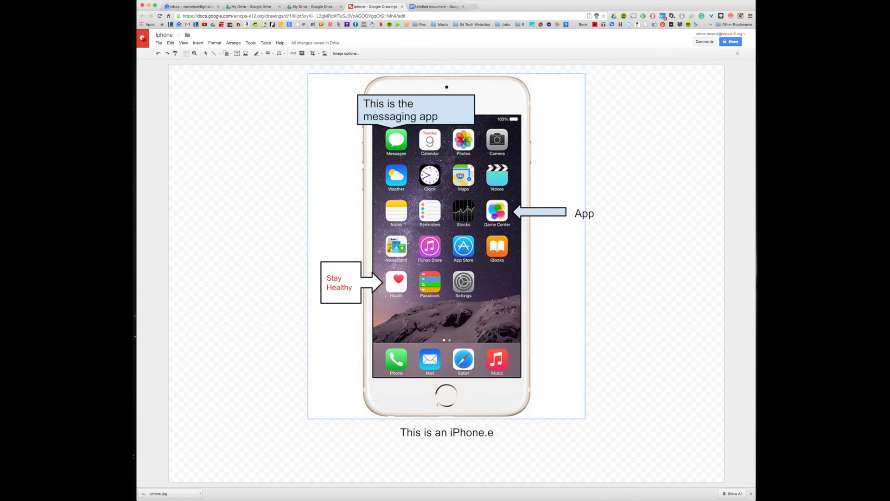